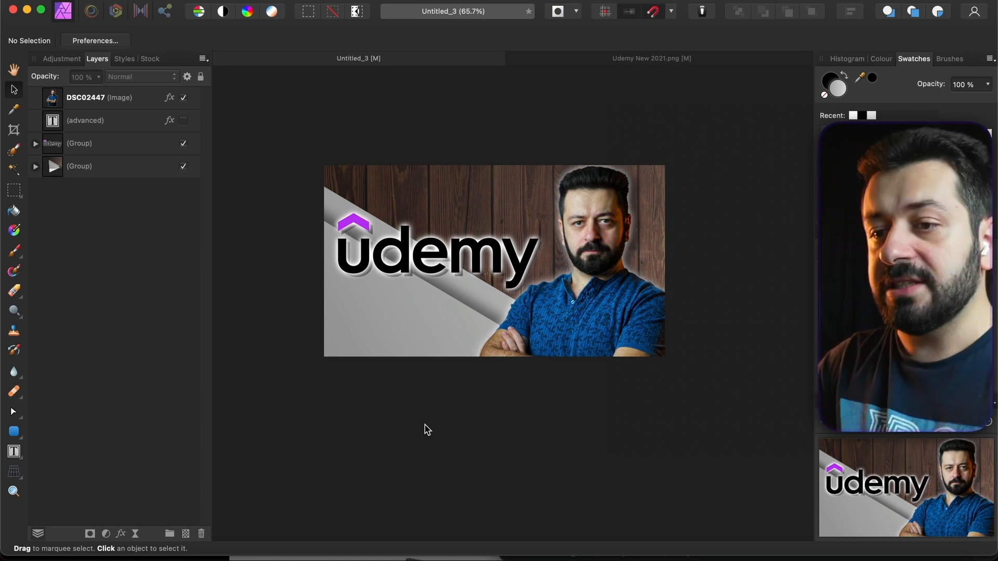
- Hide the DSC02447 portrait and the logo Group, then expand the background Group's layers
click(184, 99)
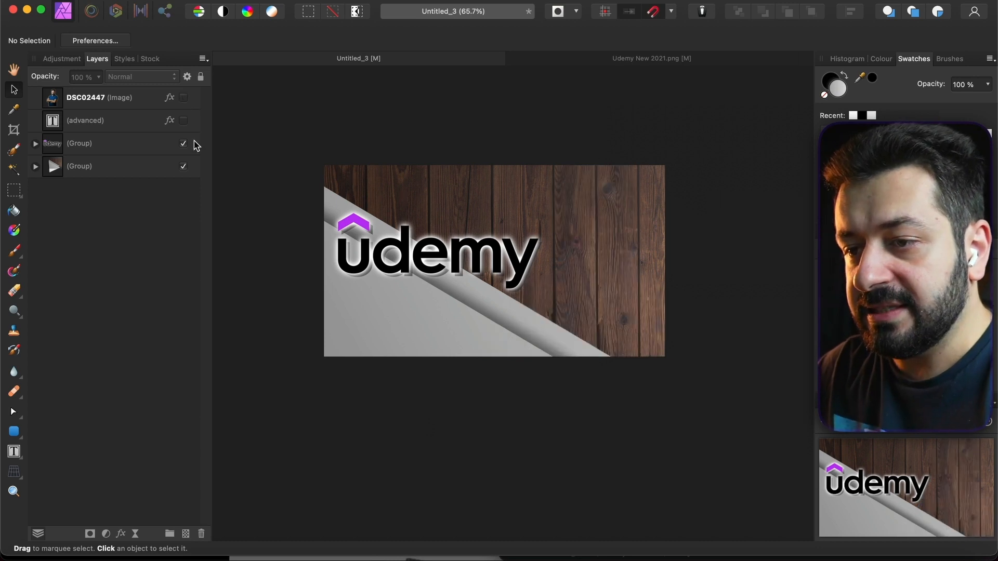
click(183, 143)
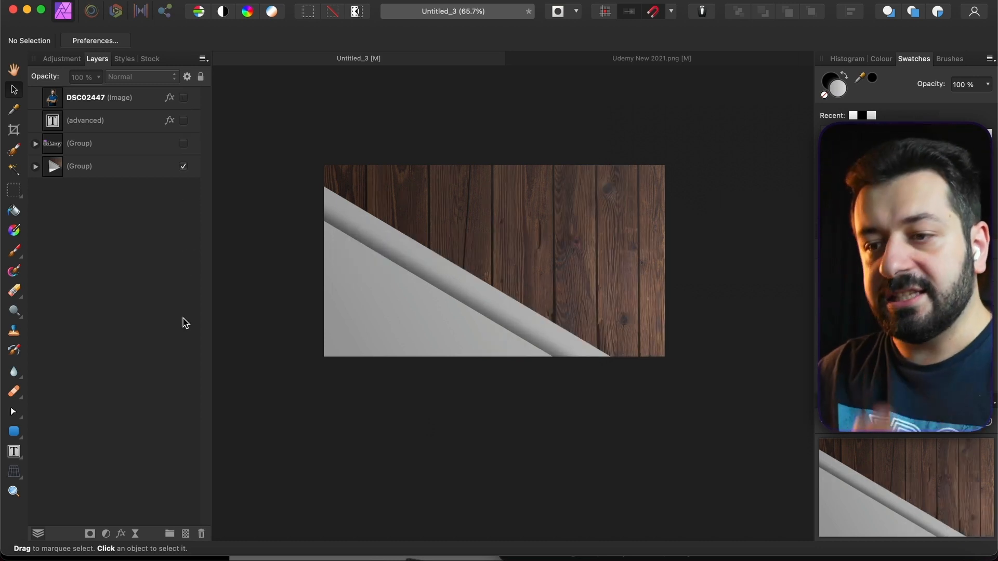
click(35, 166)
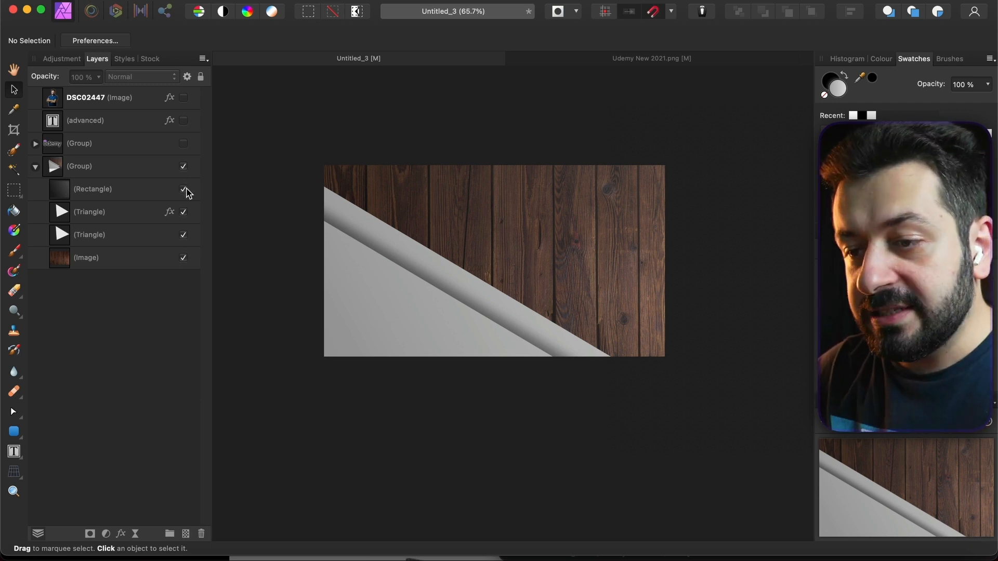
- Hide the dark overlay Rectangle and both Triangle layers, leaving only the wood visible
click(183, 189)
click(183, 211)
click(183, 235)
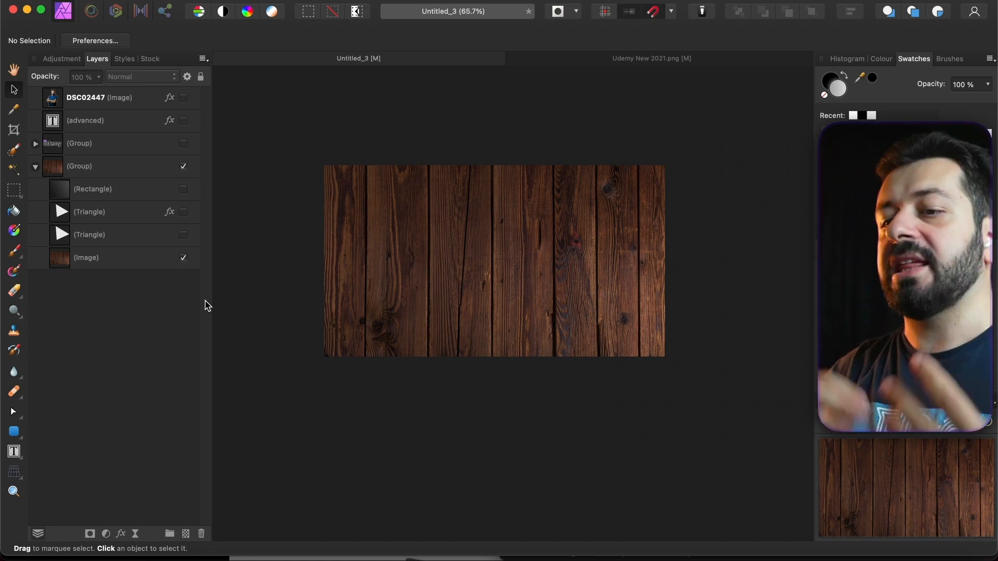
- Re-show both Triangle layers, the dark overlay Rectangle and the DSC02447 portrait
click(184, 235)
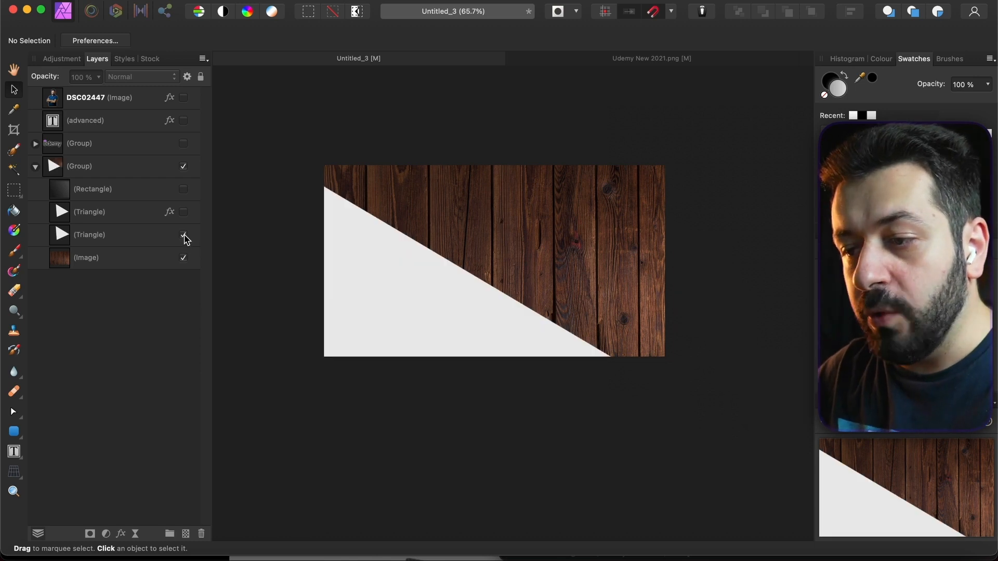
click(184, 213)
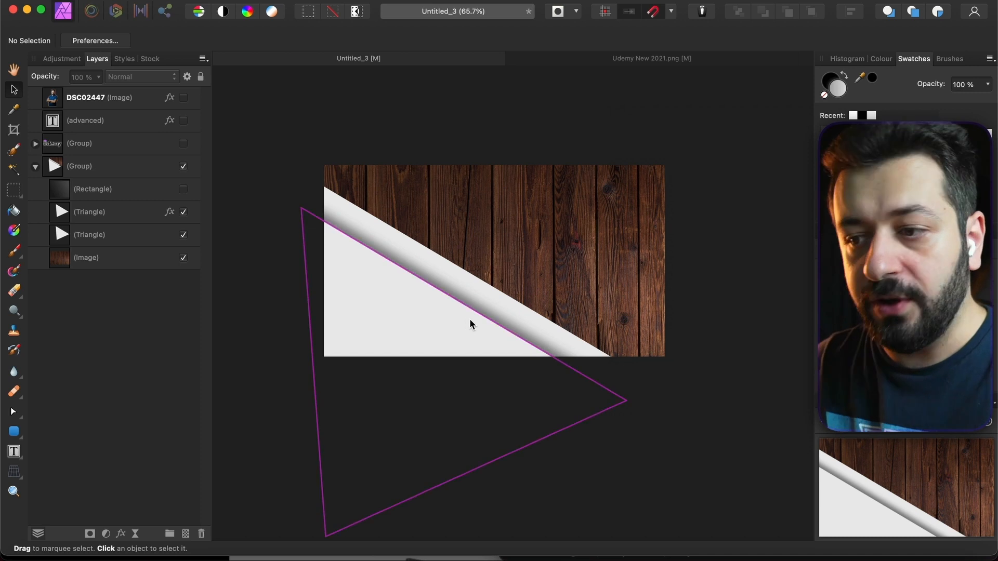
click(184, 190)
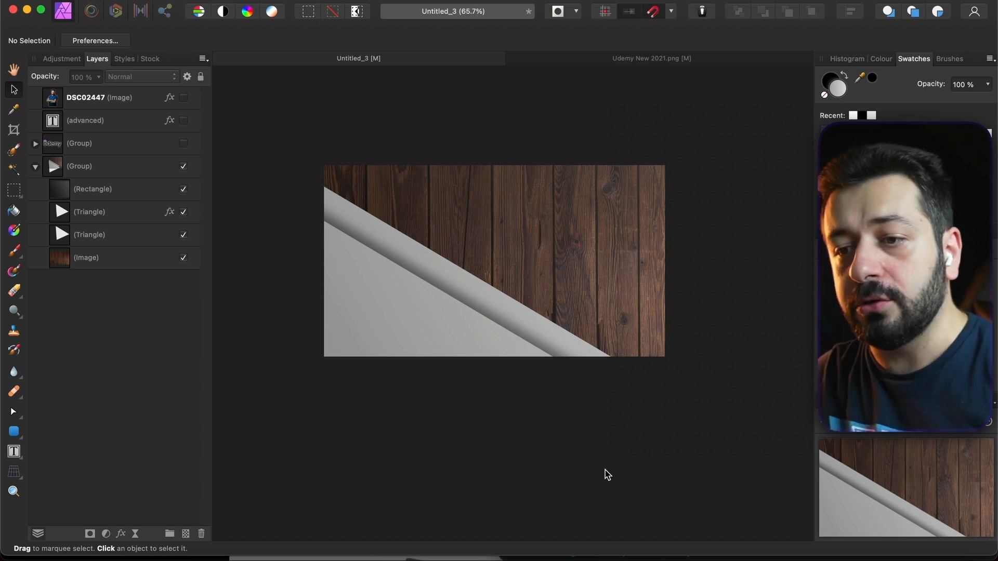
click(183, 98)
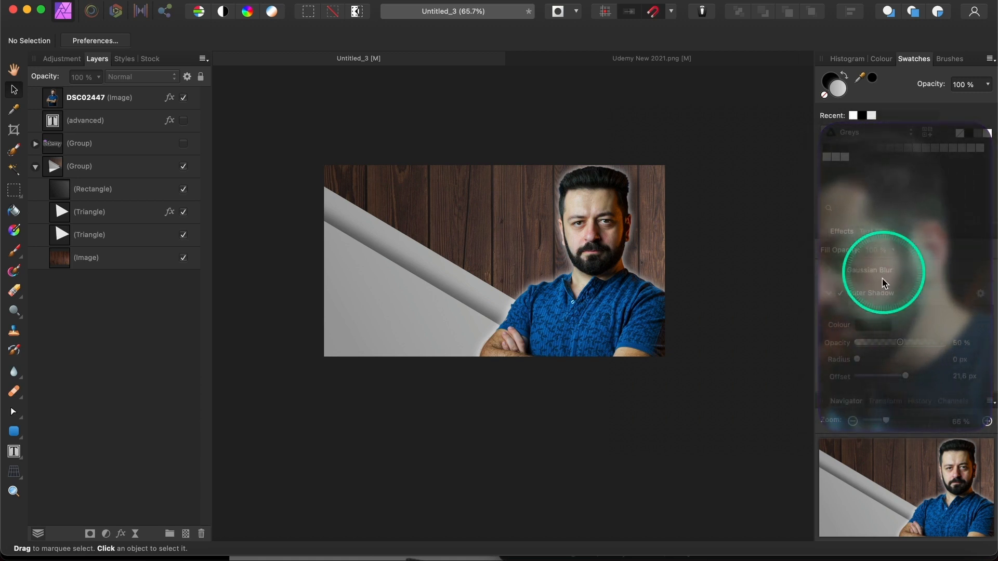
- Select the DSC02447 portrait and inspect its Outer Shadow settings in the Effects panel
click(840, 294)
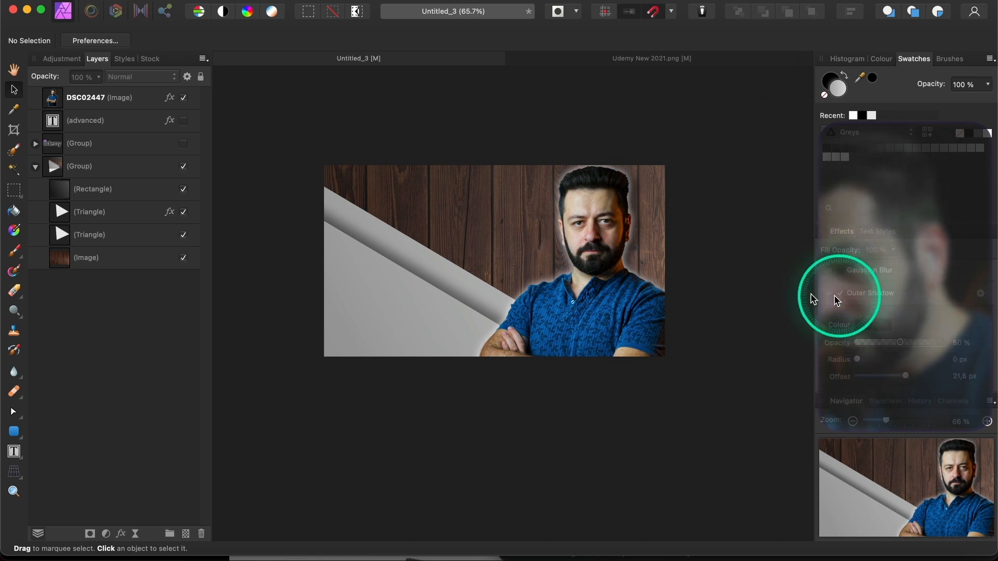
click(100, 104)
click(887, 344)
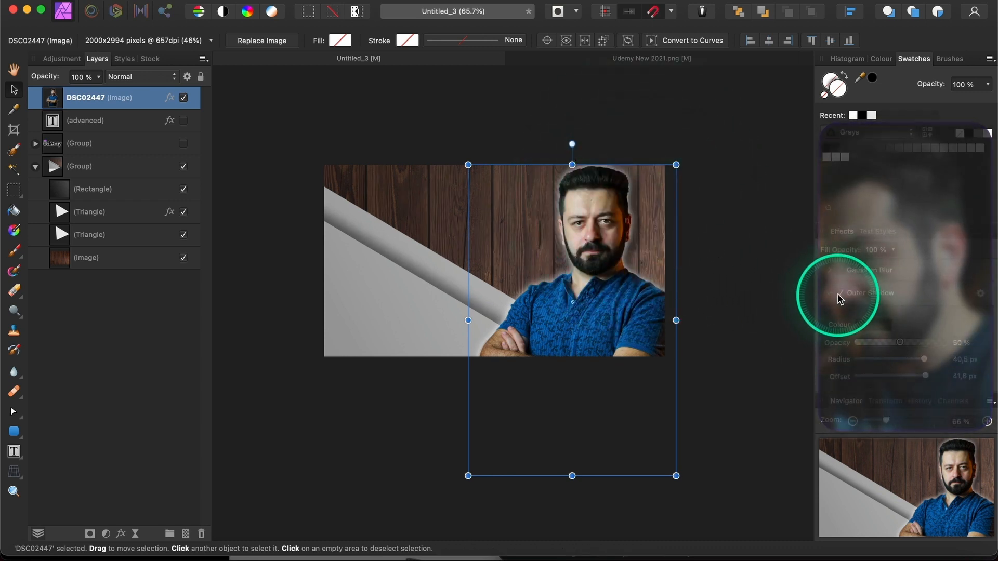
click(838, 299)
click(839, 295)
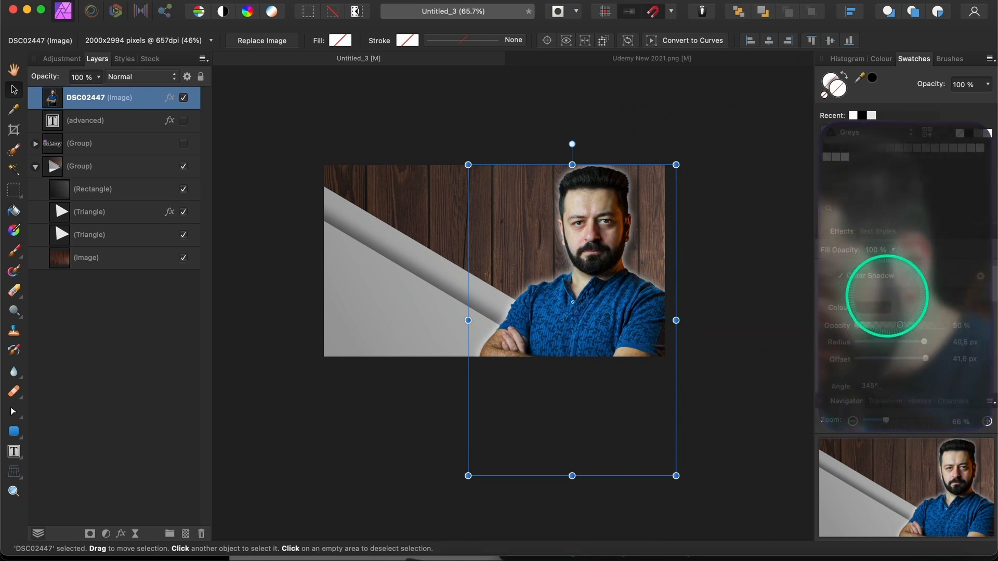
click(830, 277)
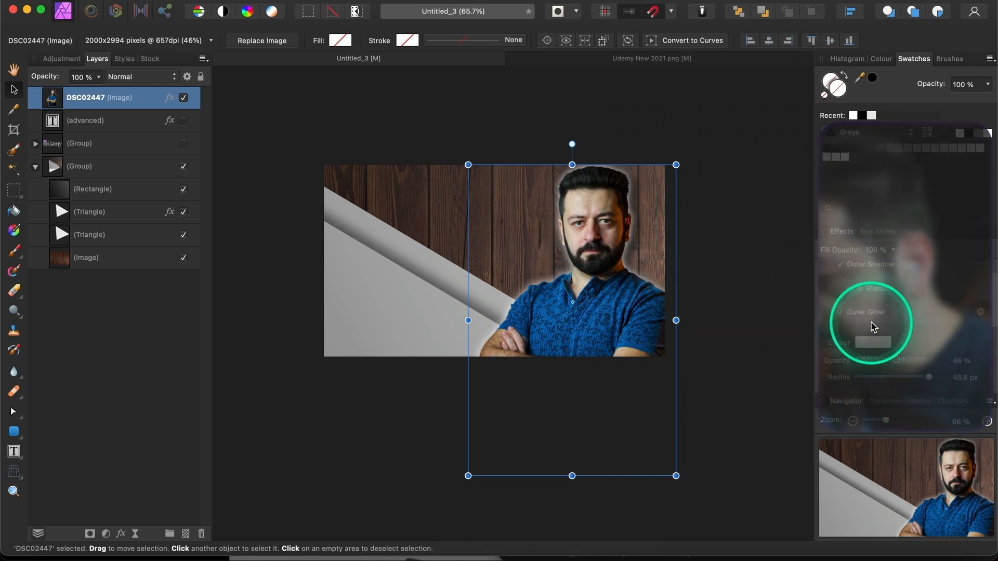
- Switch off the portrait's Outer Glow effect
click(842, 302)
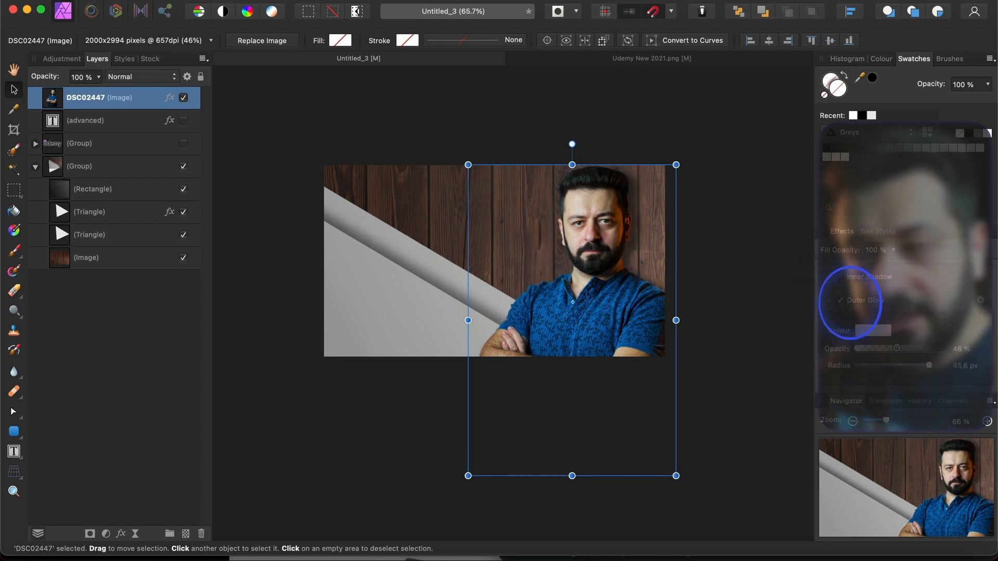
click(842, 302)
click(840, 303)
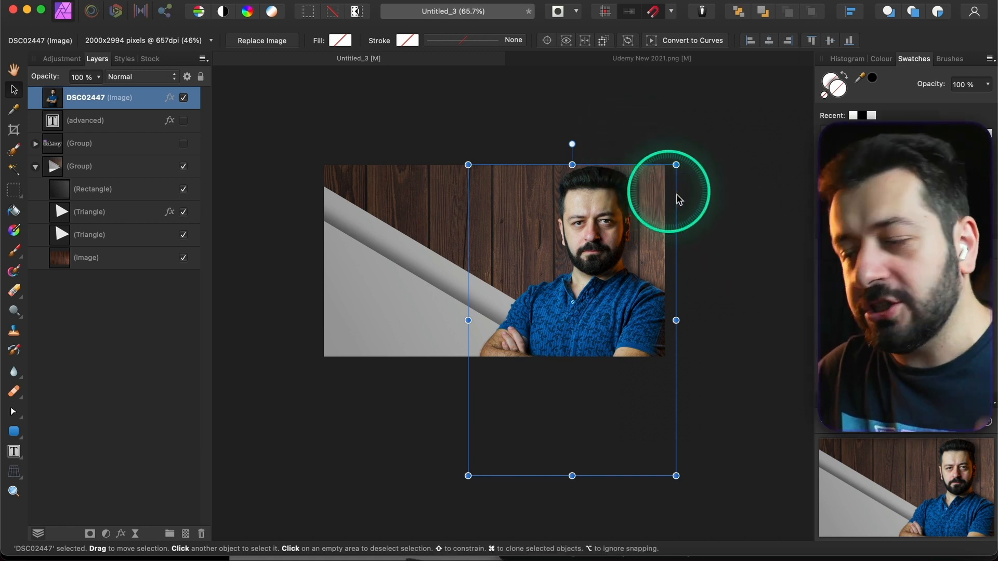
- Turn the portrait's Outer Glow back on in the Effects panel
scroll(608, 197, up, 5)
scroll(611, 197, up, 2)
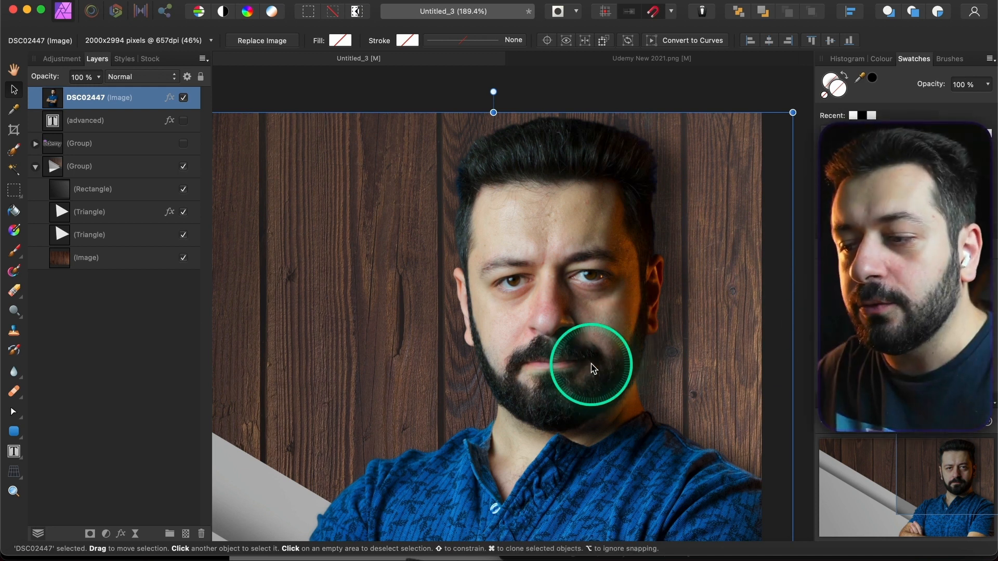
scroll(595, 367, down, 4)
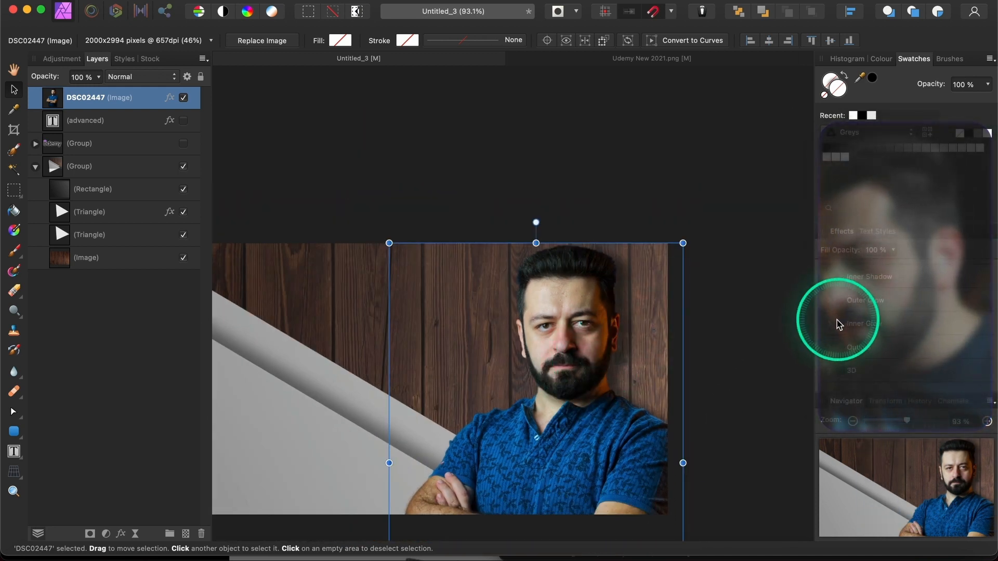
click(836, 301)
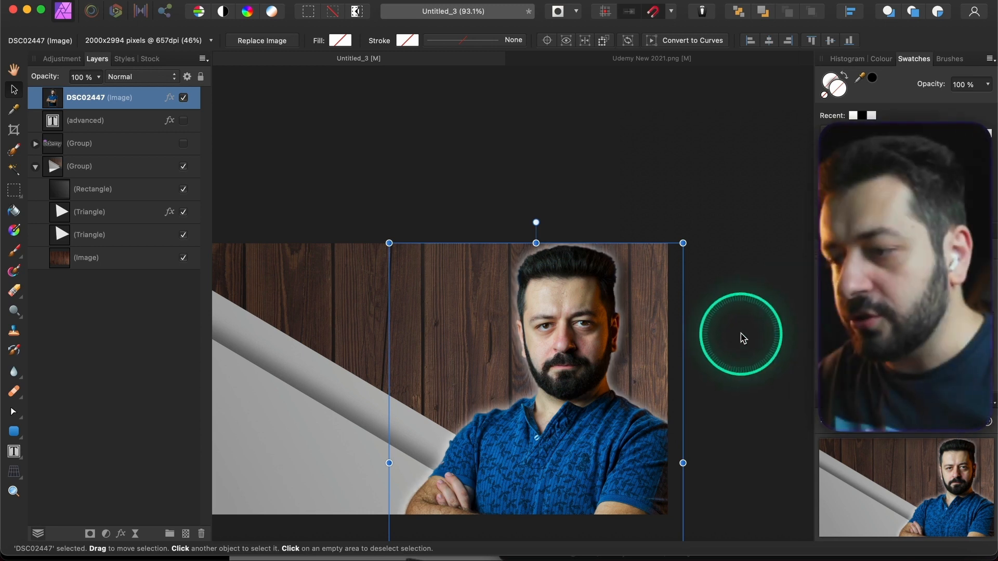
- Try shrinking the portrait by its corner handle, then undo to keep its original size
scroll(734, 336, down, 4)
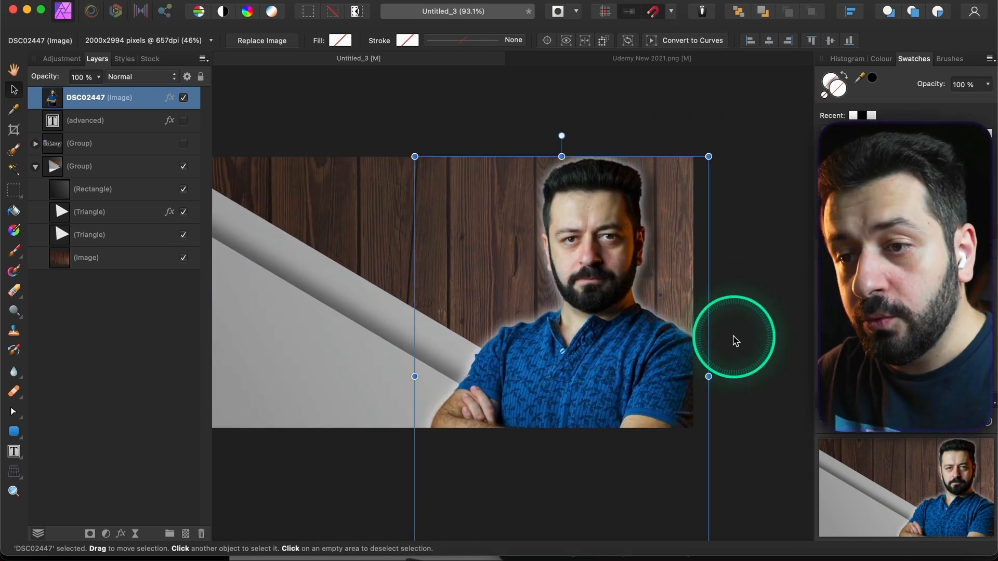
scroll(734, 338, down, 5)
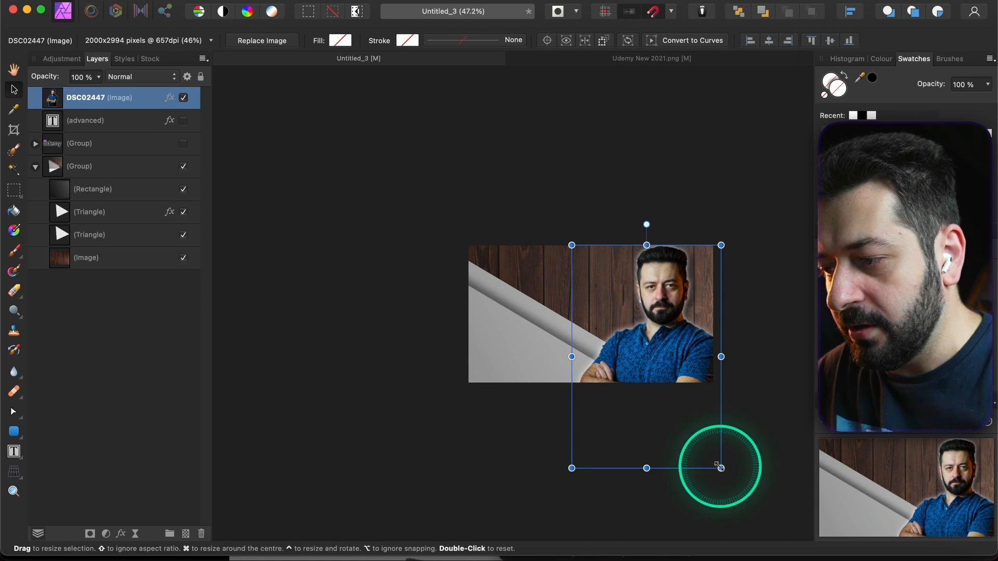
drag(721, 469, 664, 383)
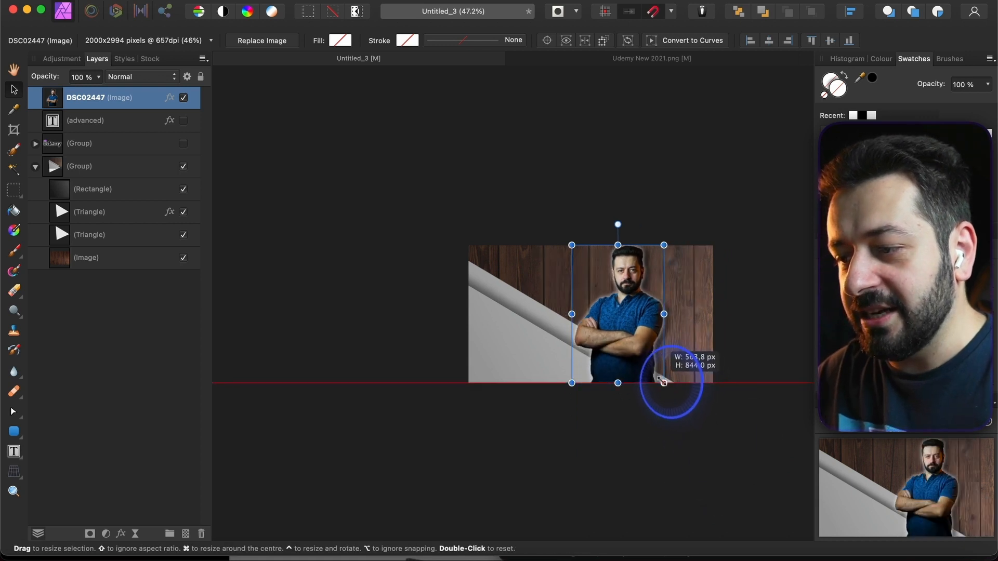
key(super+z)
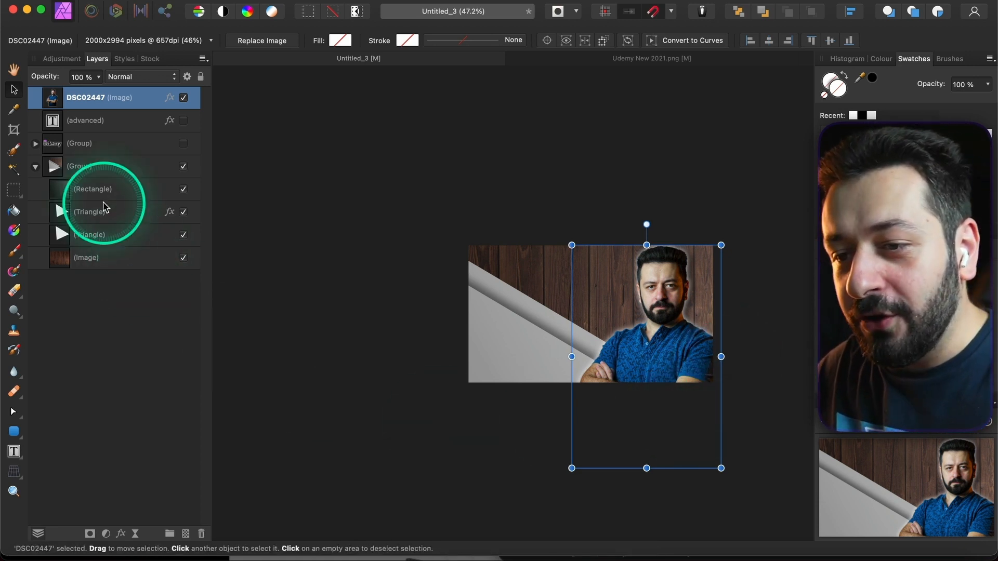
- Make the logo Group visible again, collapse it and deselect the portrait
click(36, 143)
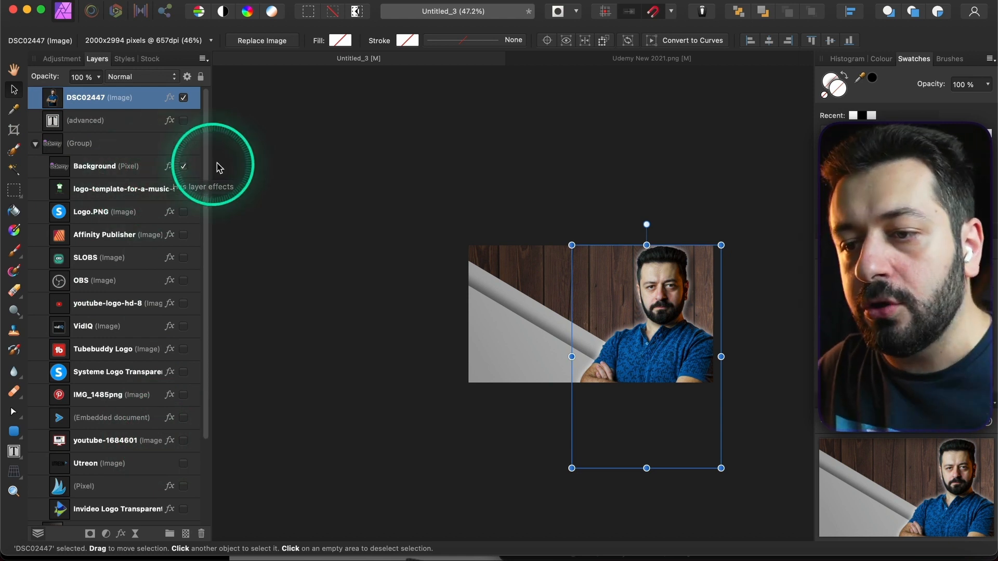
click(184, 144)
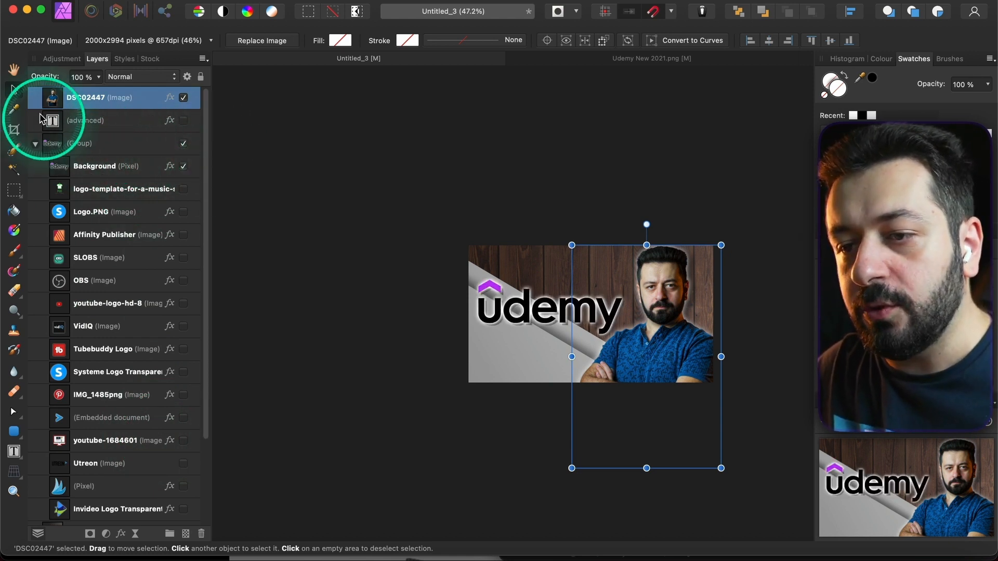
click(35, 143)
click(400, 331)
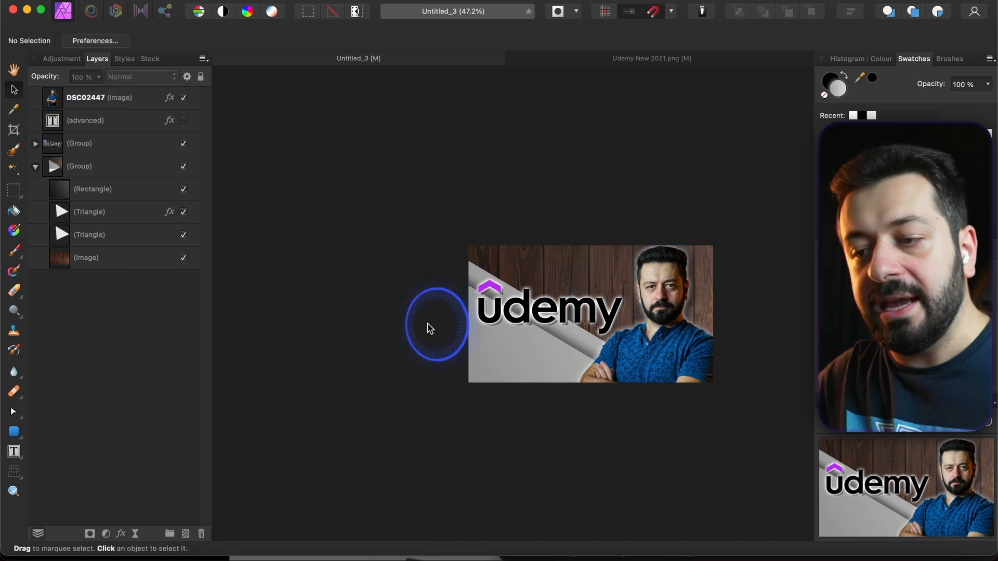
scroll(400, 332, up, 3)
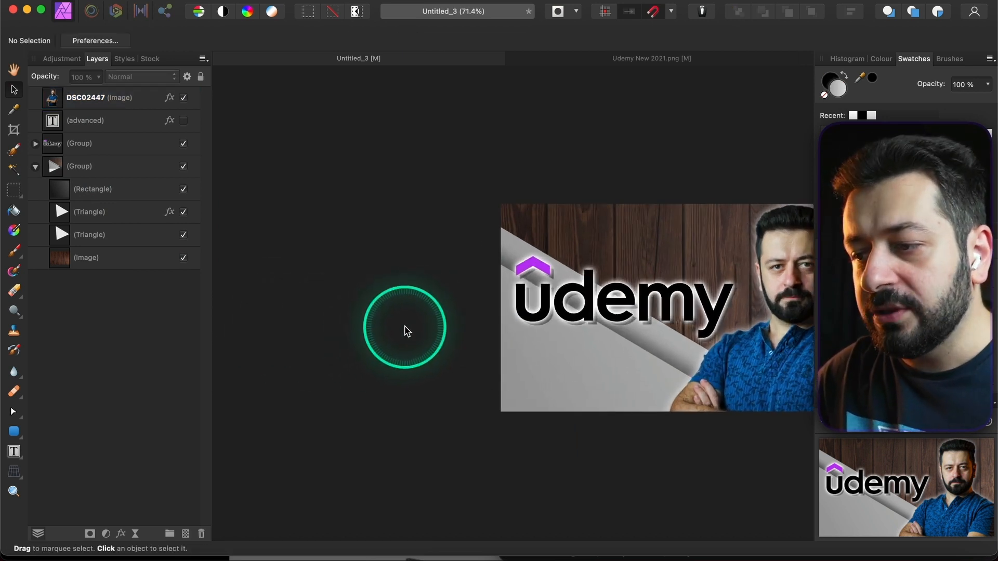
scroll(403, 329, right, 3)
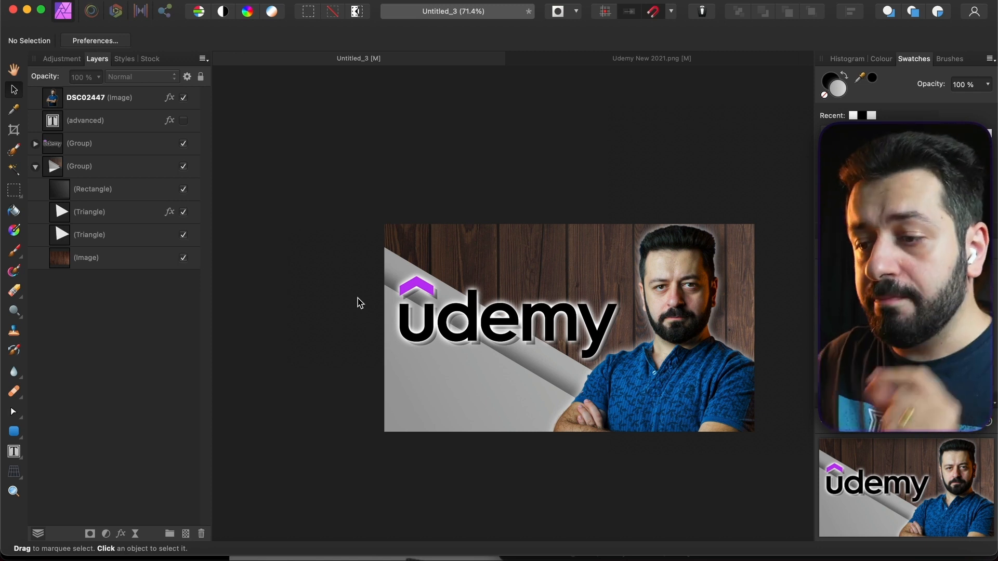
scroll(359, 303, down, 2)
scroll(359, 303, right, 3)
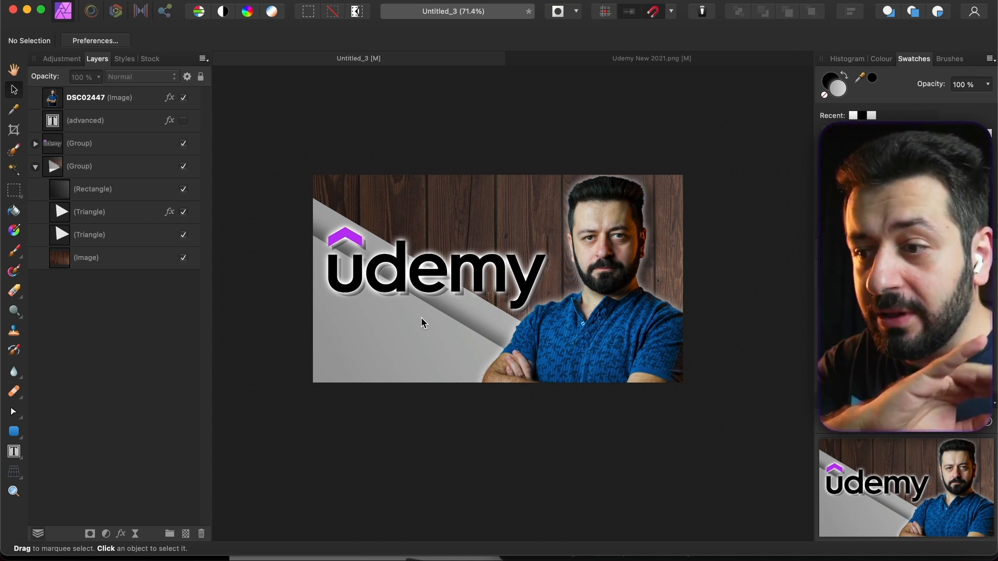
scroll(421, 317, down, 5)
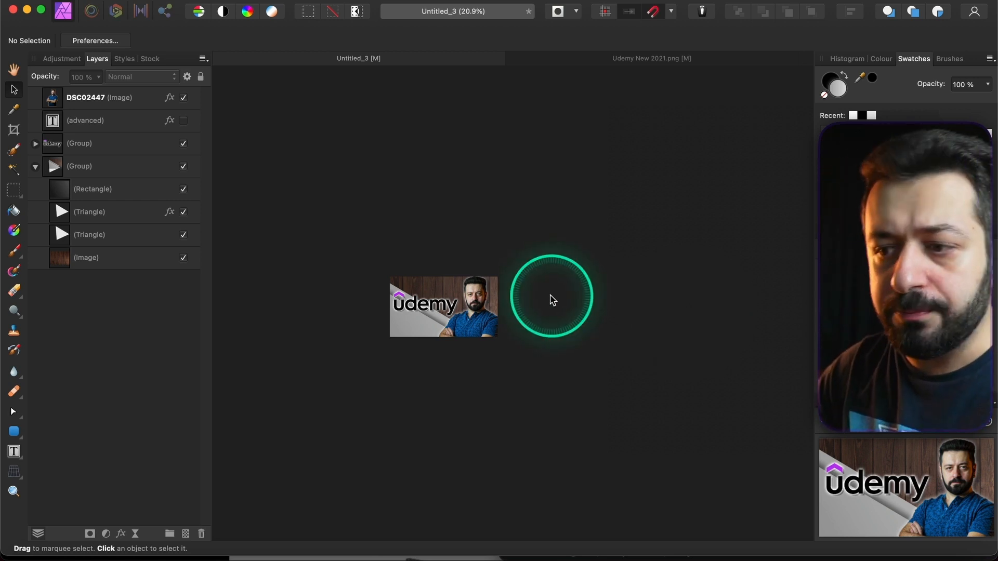
scroll(551, 296, up, 3)
scroll(435, 323, left, 5)
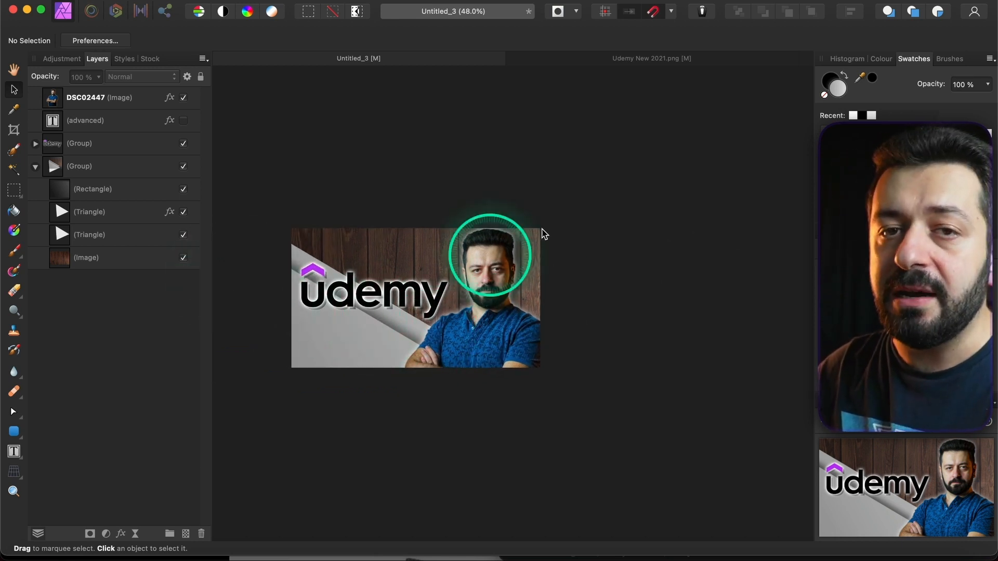
scroll(566, 230, up, 2)
scroll(583, 221, left, 4)
scroll(583, 223, left, 1)
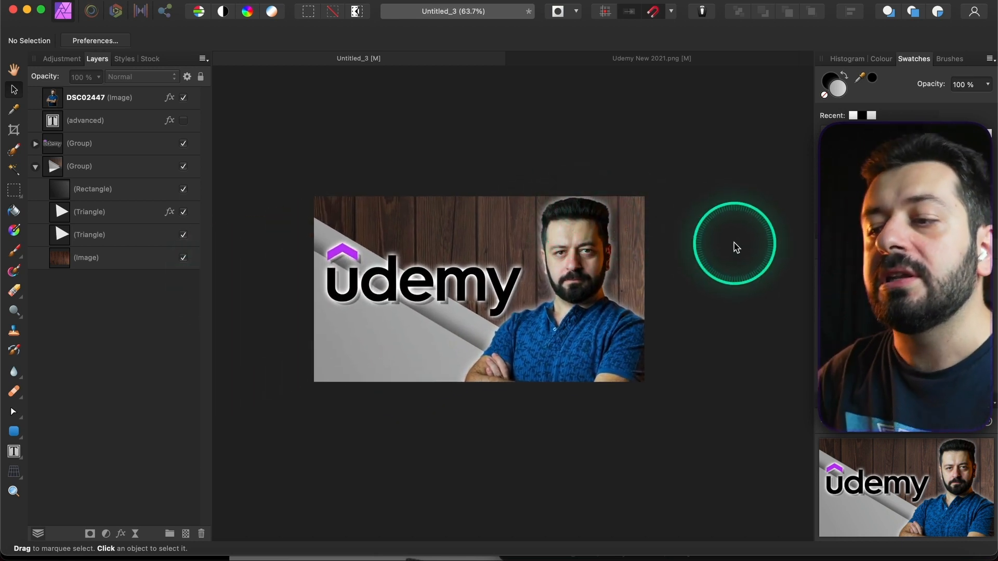